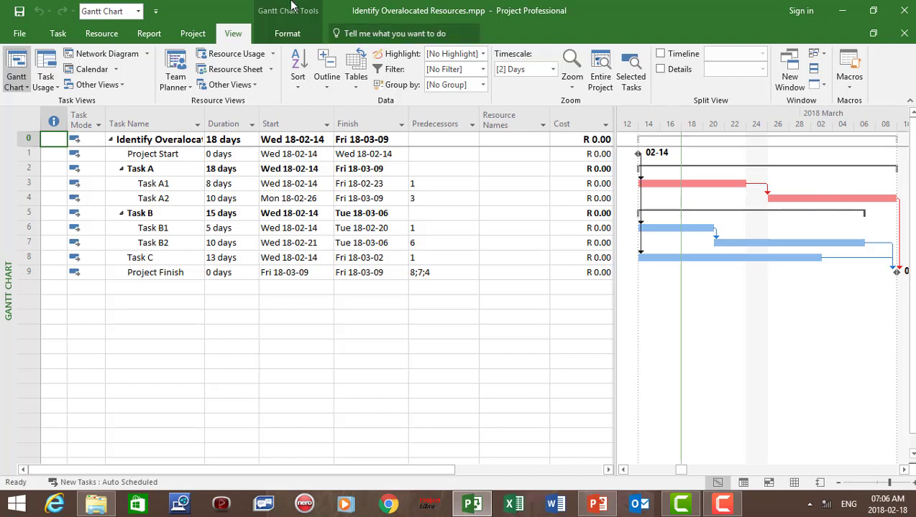
Look over the Resource Sheet, then return to the Gantt Chart view.
left_click(101, 34)
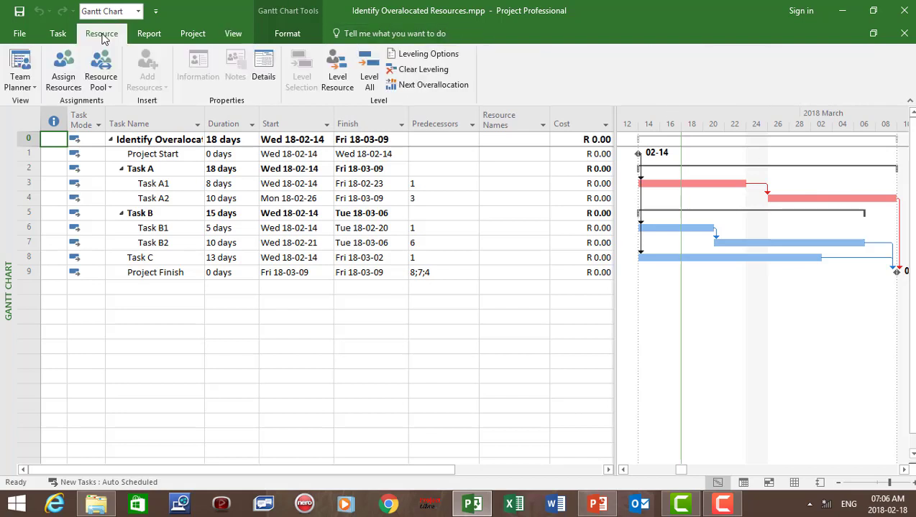
left_click(34, 88)
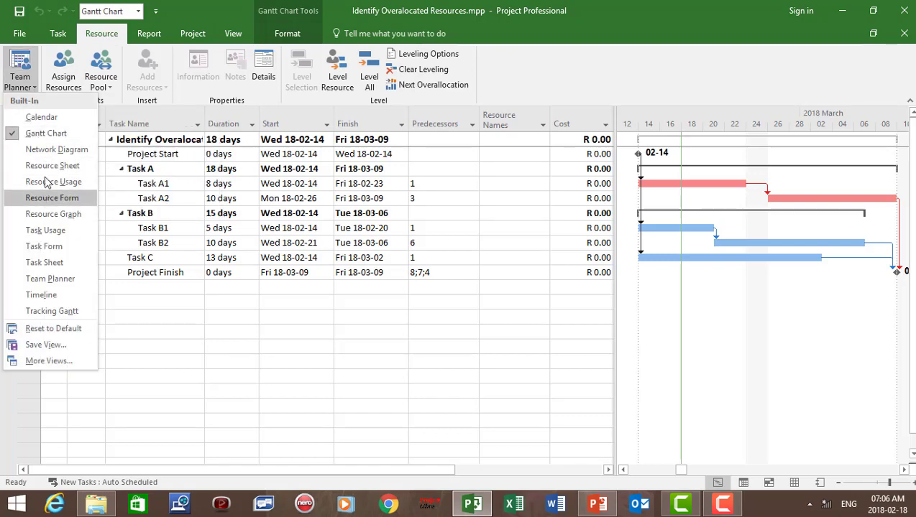
left_click(54, 166)
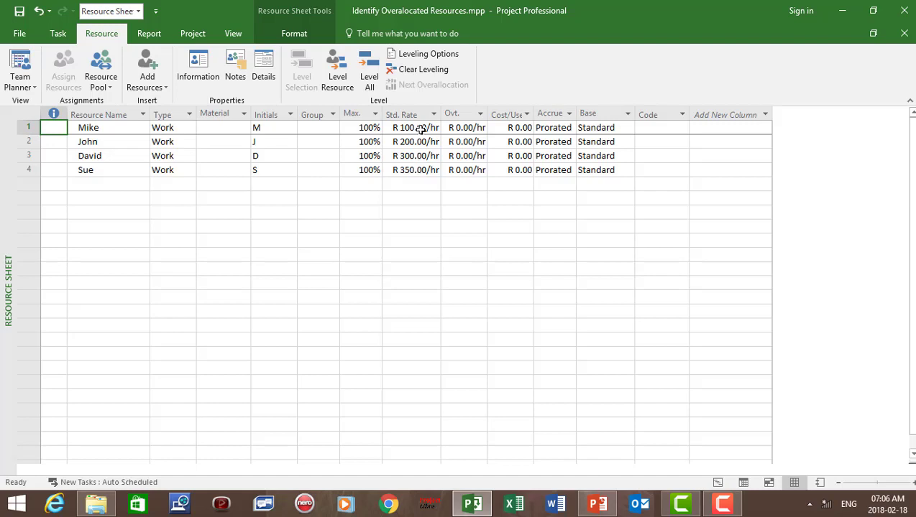
left_click(58, 34)
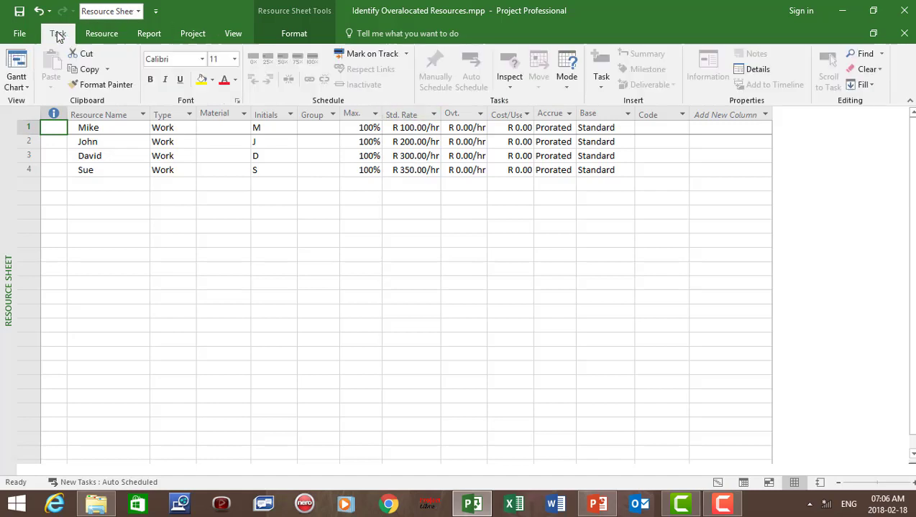
left_click(19, 64)
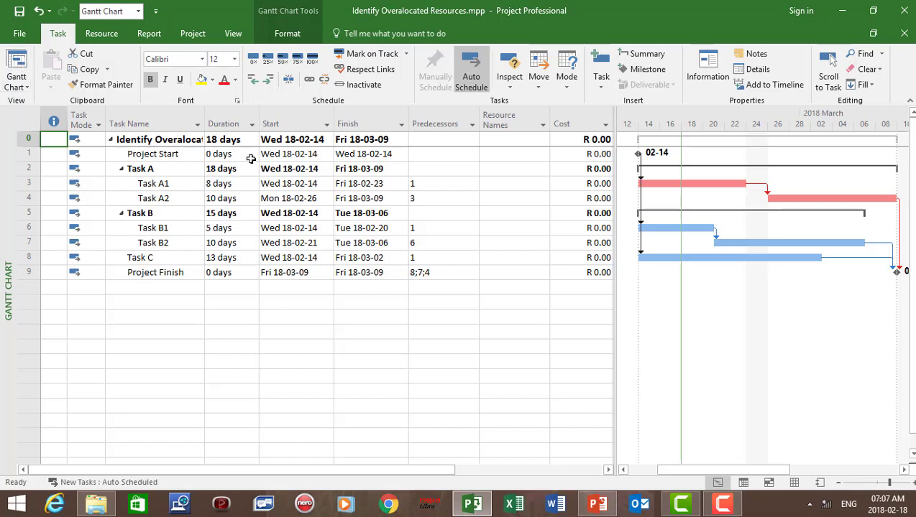
Assign Mike to Task A1 and John to Task A2 from the Resource Names dropdowns.
left_click(516, 184)
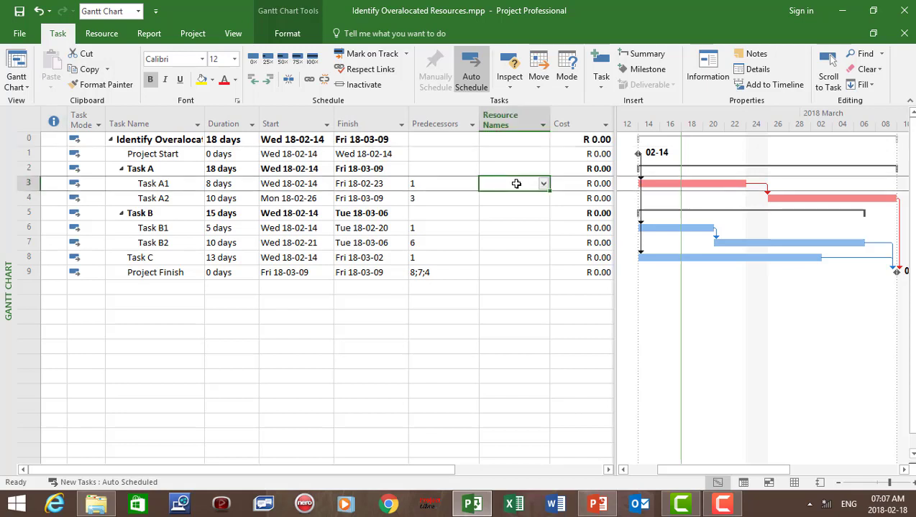
left_click(543, 184)
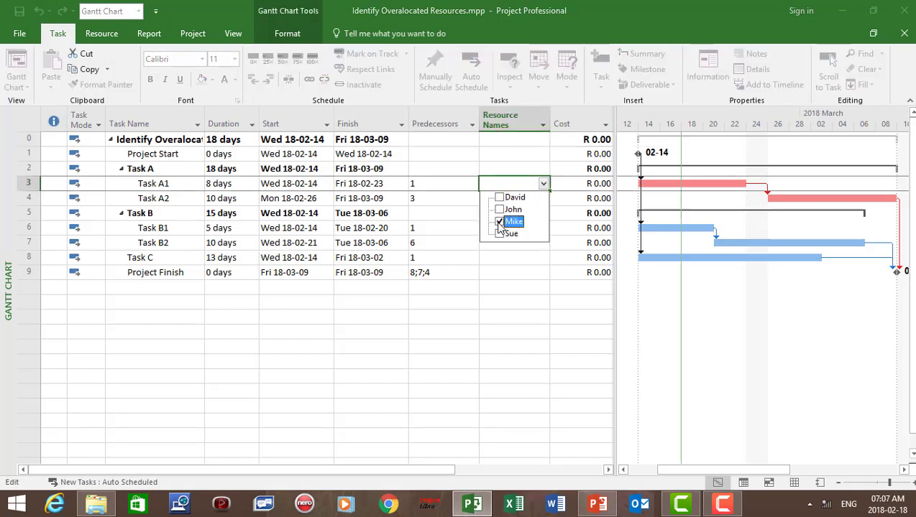
key("Return")
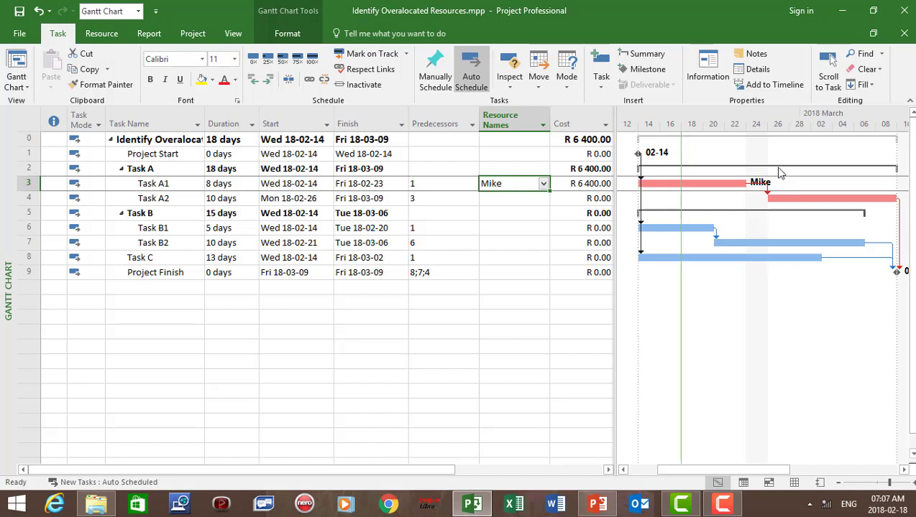
left_click(528, 200)
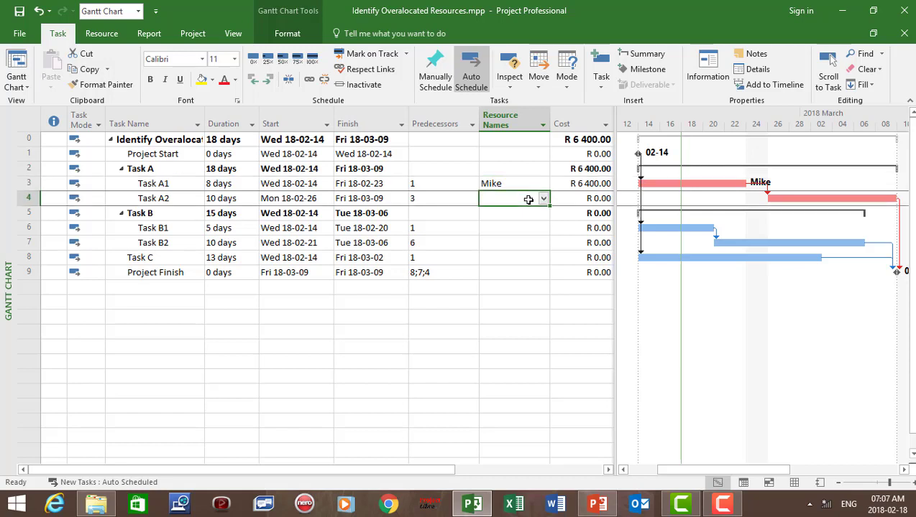
left_click(544, 199)
left_click(499, 224)
key("Return")
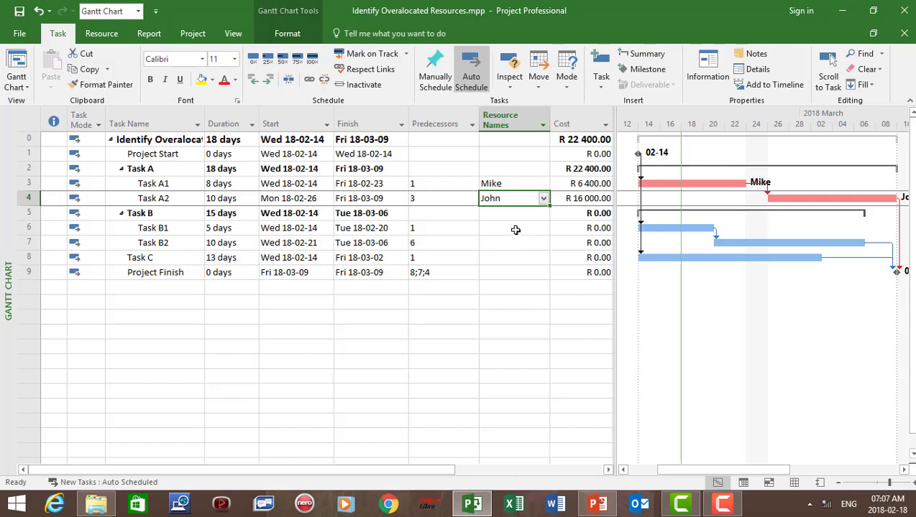
Assign Sue to Task B1 and David to Task B2, then select the Task C row.
left_click(516, 228)
left_click(544, 228)
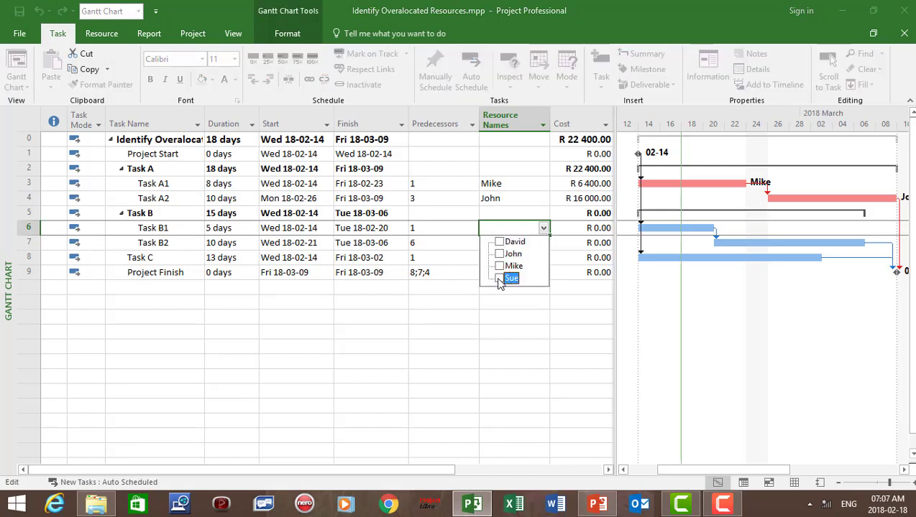
key("Return")
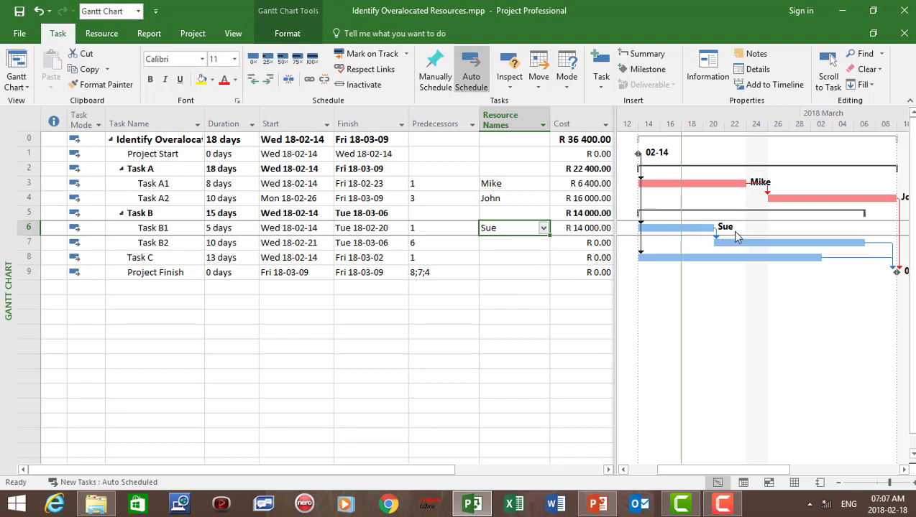
left_click(512, 245)
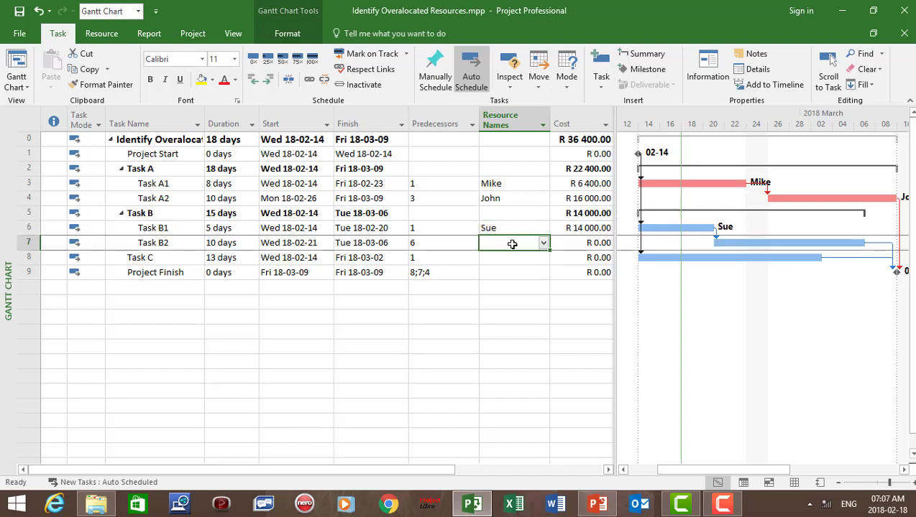
left_click(544, 244)
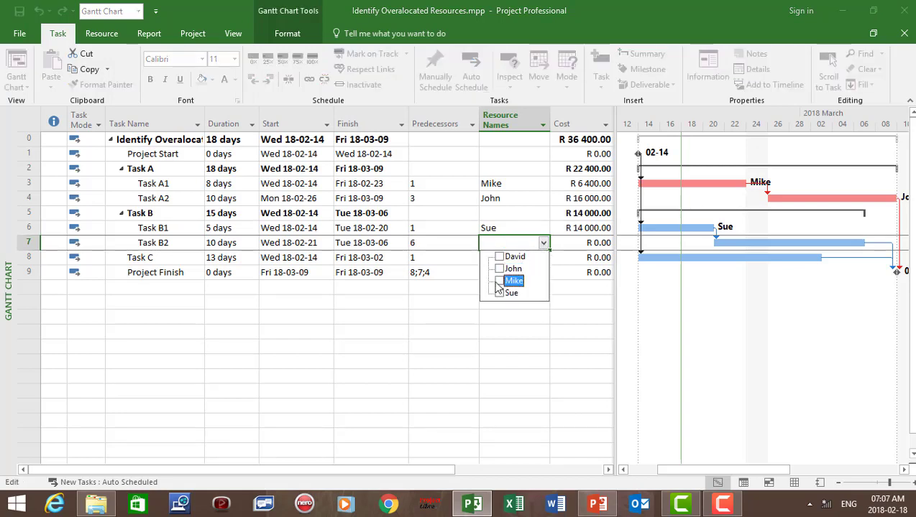
left_click(499, 257)
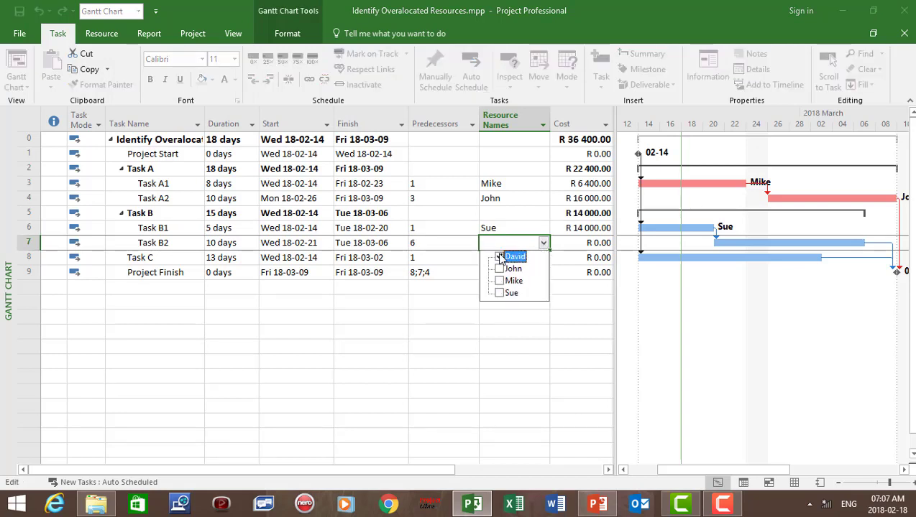
key("Return")
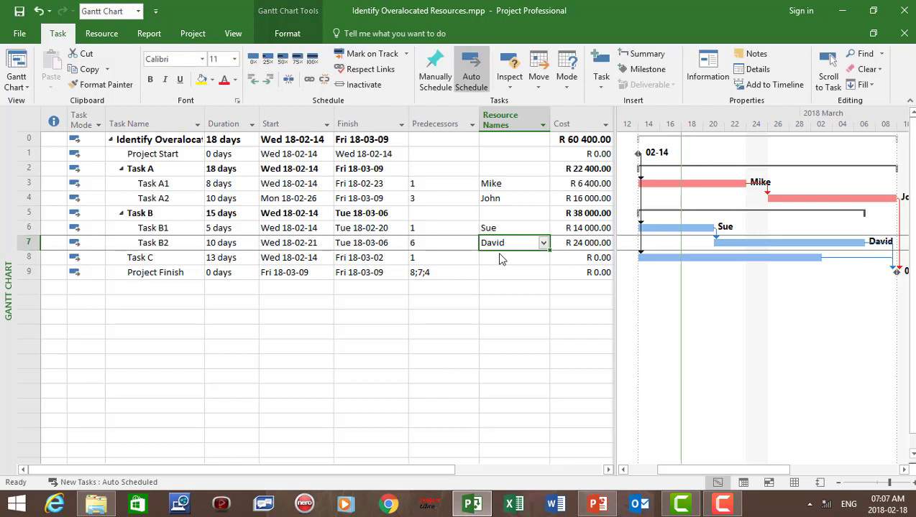
left_click(507, 259)
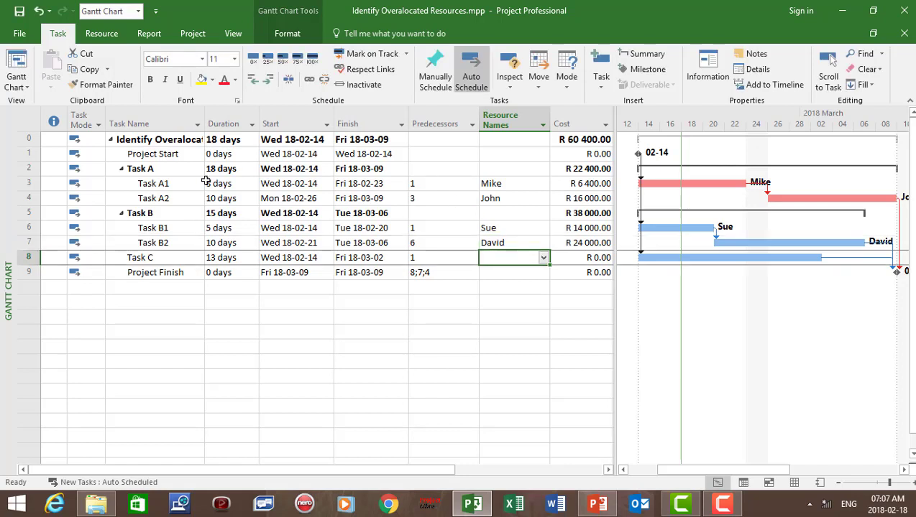
left_click(28, 256)
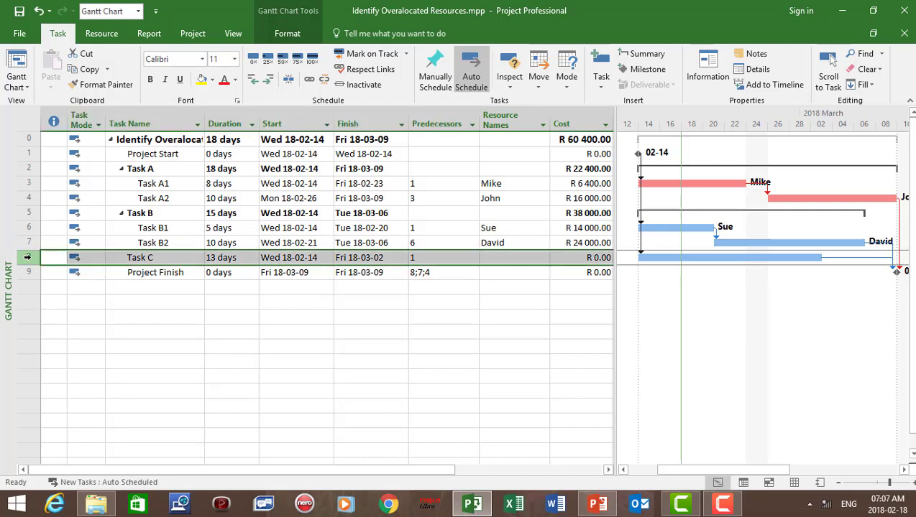
Assign John at 100% and Sue at 50% to Task C in Assign Resources.
right_click(29, 257)
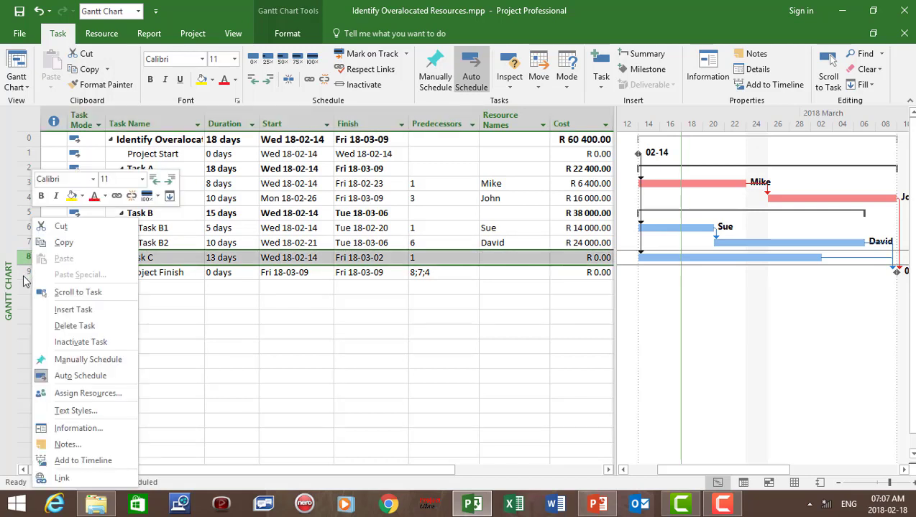
left_click(88, 394)
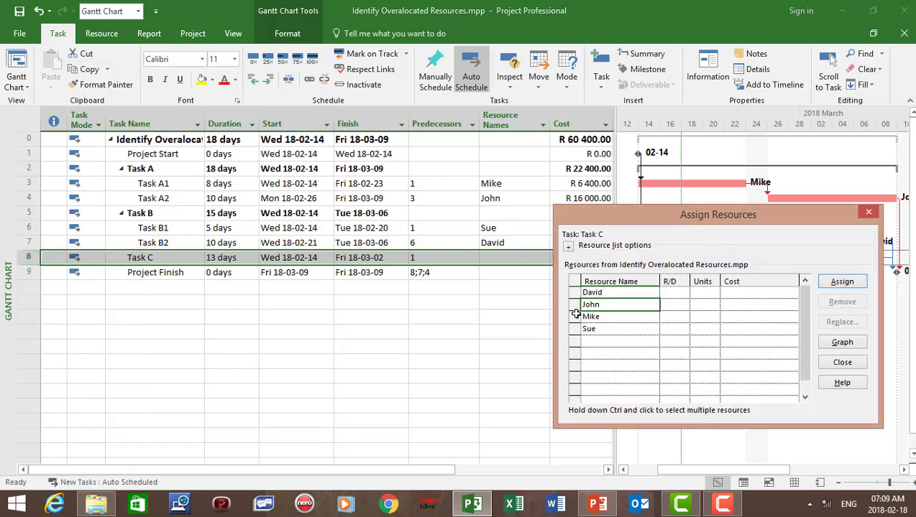
left_click(703, 305)
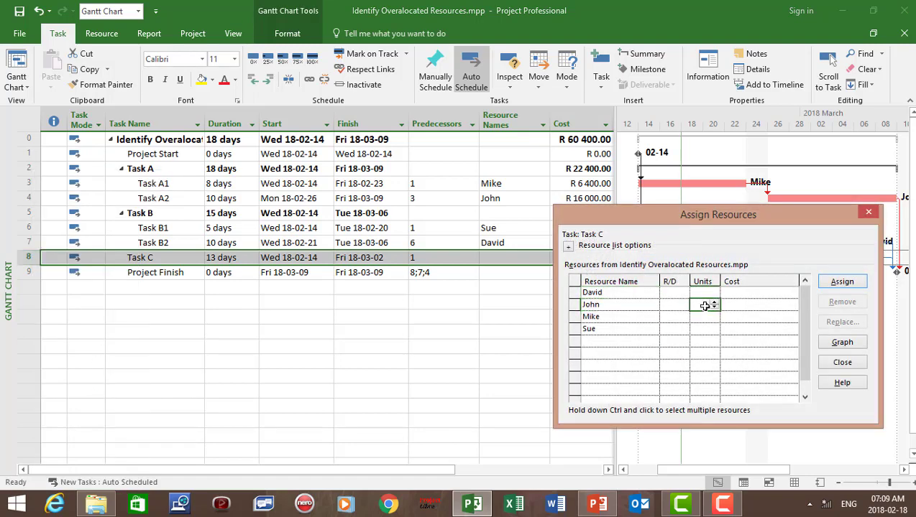
left_click(713, 302)
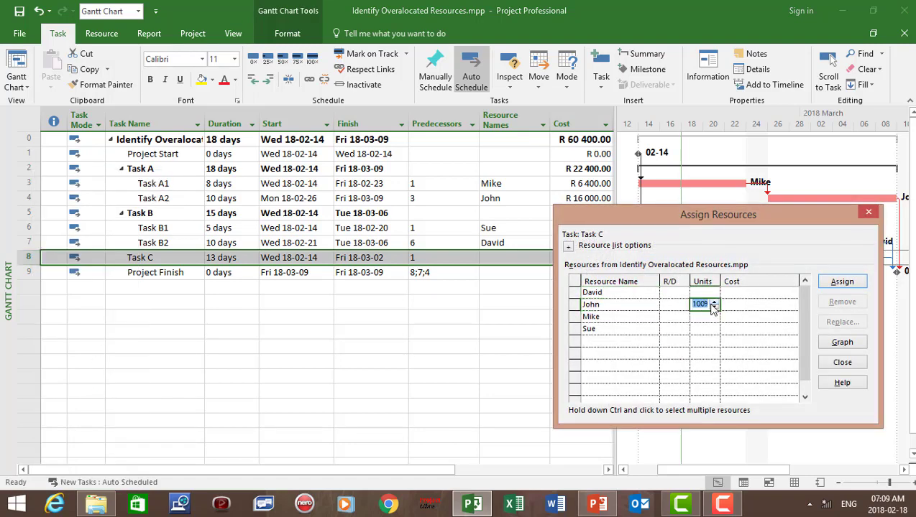
left_click(702, 328)
left_click(714, 330)
left_click(714, 332)
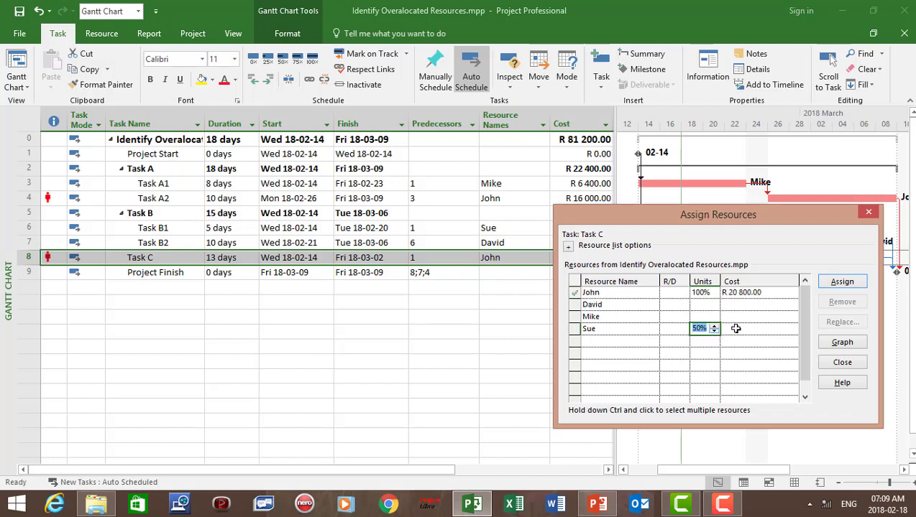
left_click(745, 325)
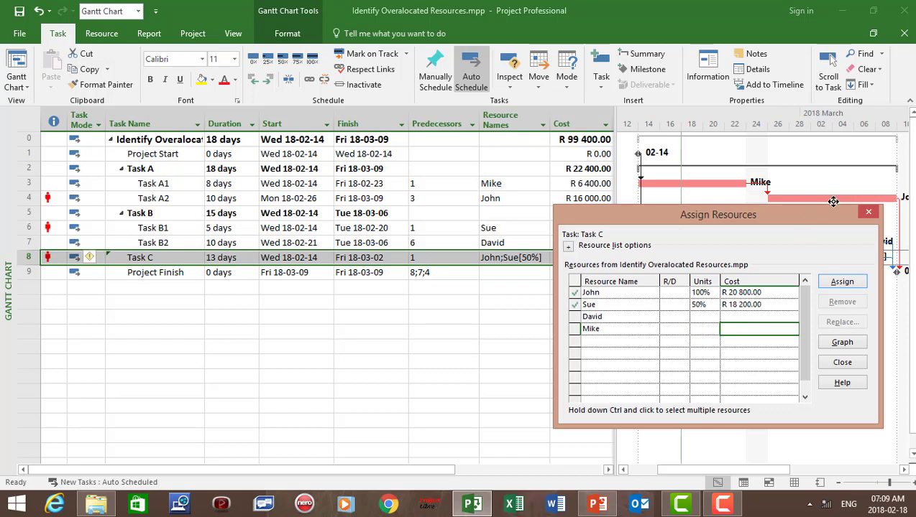
left_click(868, 211)
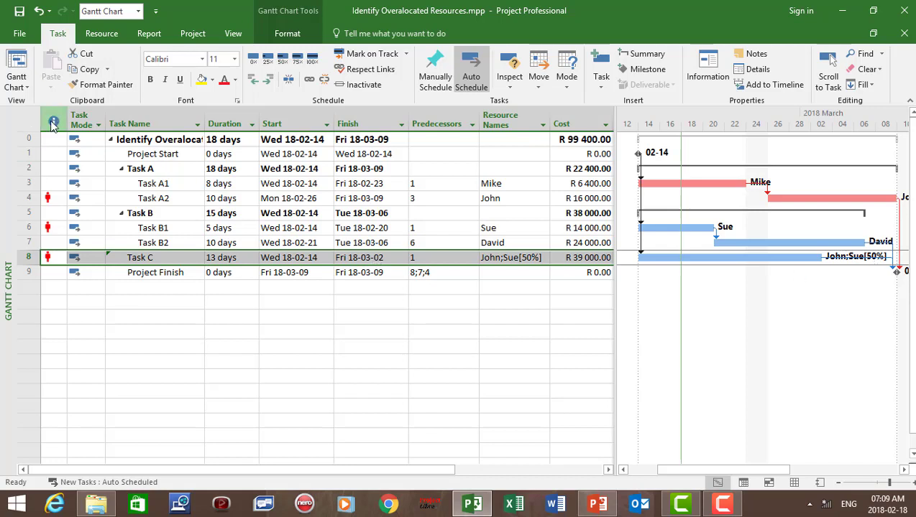
Check the overallocation warnings shown on Tasks A2, B1 and C.
left_click(50, 197)
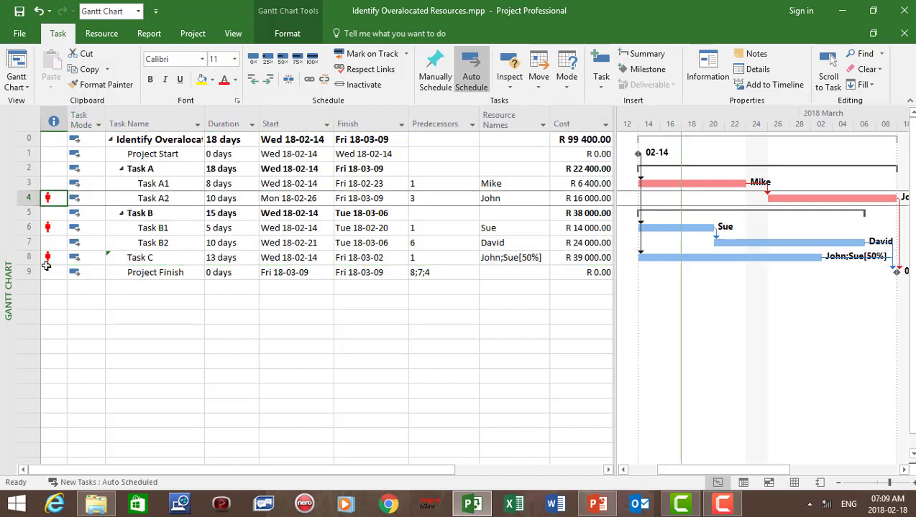
left_click(56, 227)
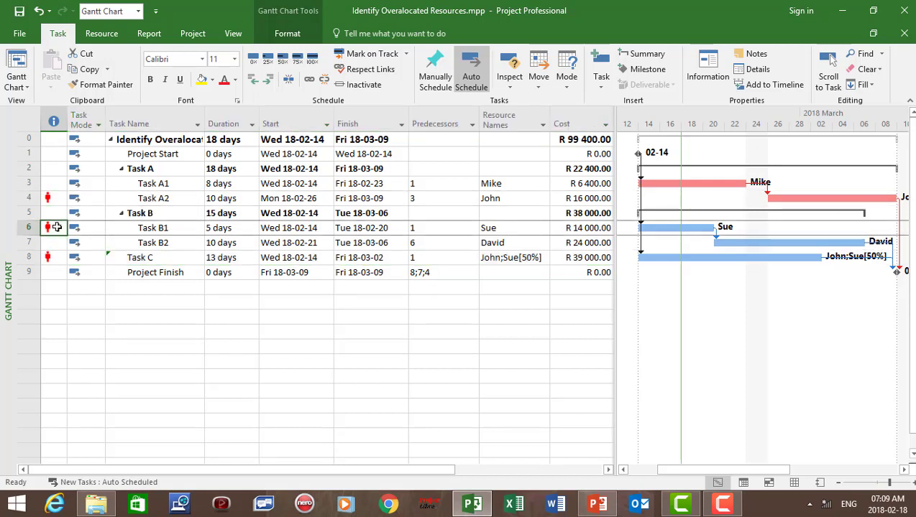
left_click(48, 256)
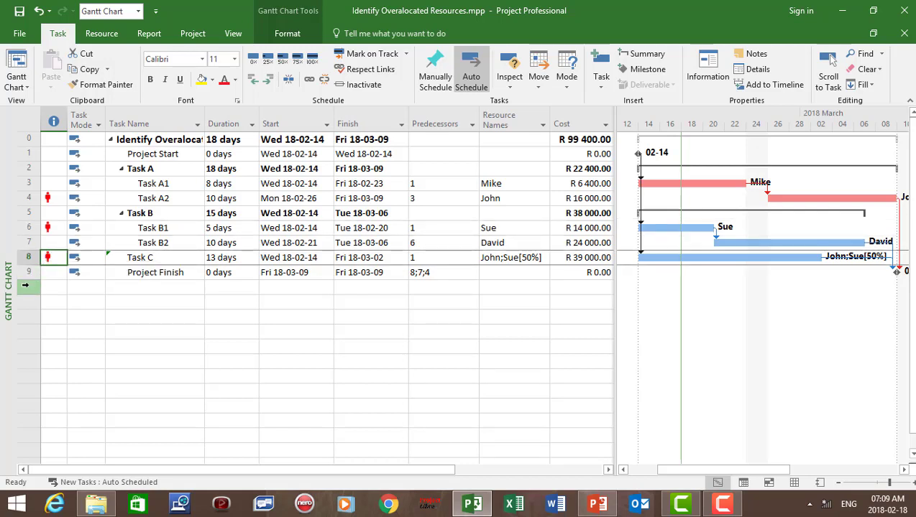
left_click(233, 34)
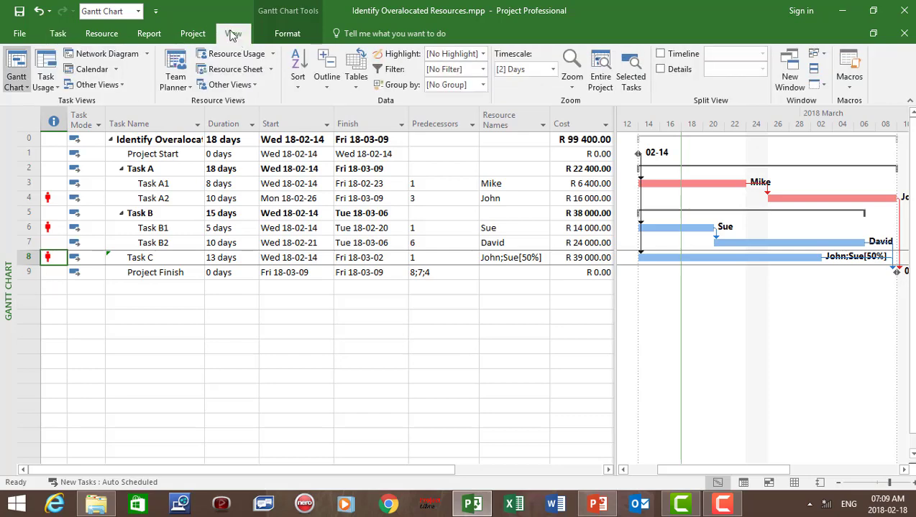
In Team Planner, read John's and Sue's overlapping task bars and select Sue's Task C bar.
left_click(173, 61)
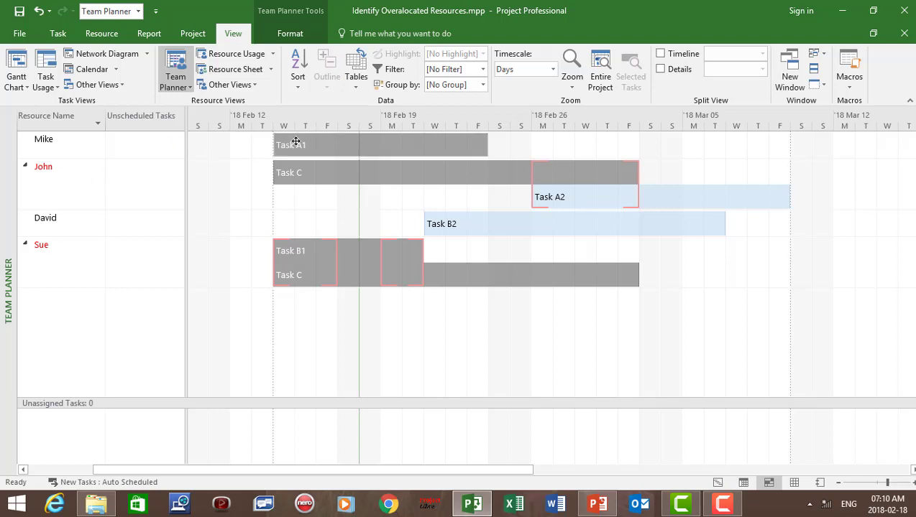
mouse_move(296, 140)
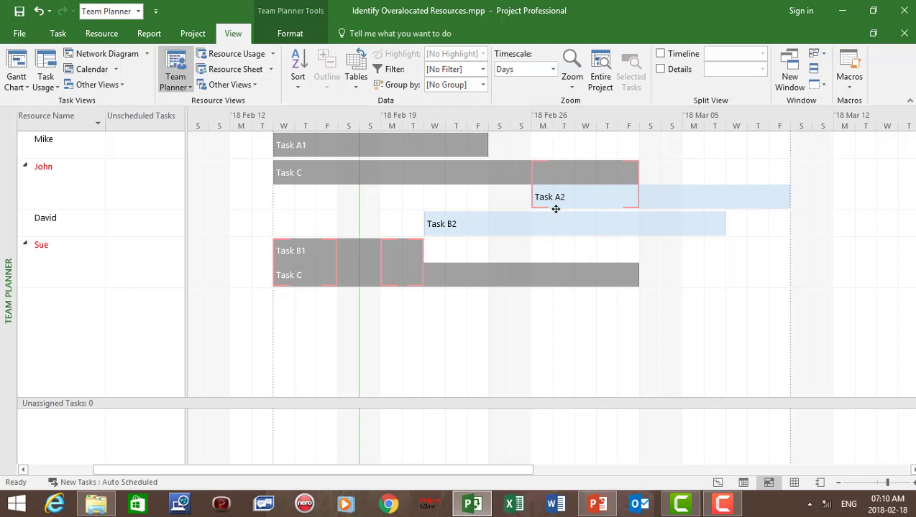
mouse_move(550, 178)
mouse_move(292, 251)
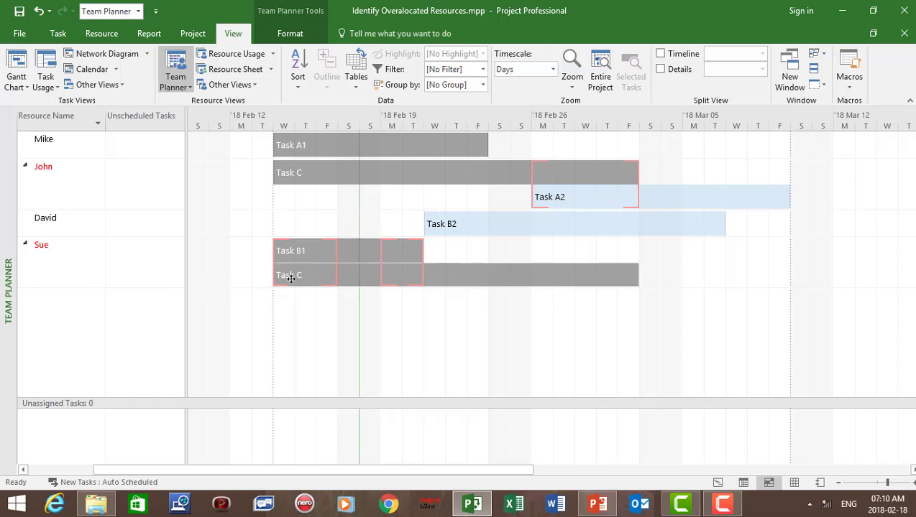
mouse_move(290, 279)
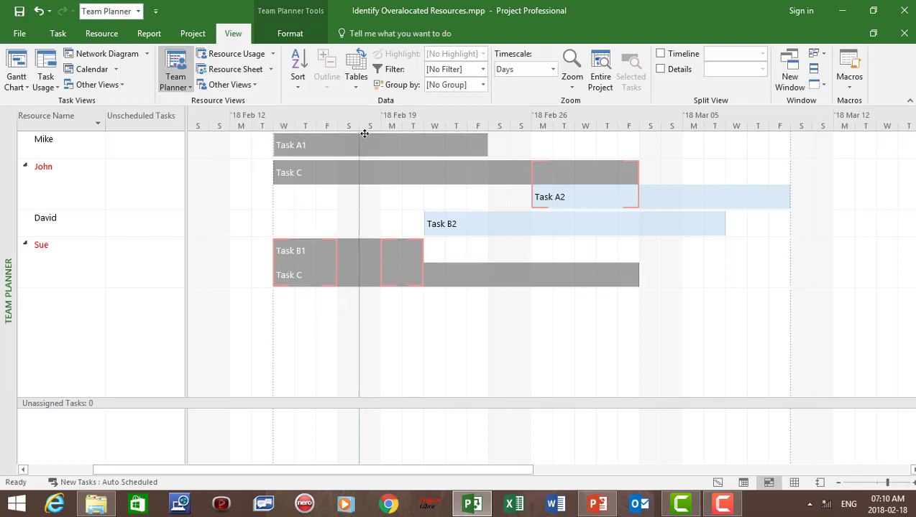
left_click(412, 286)
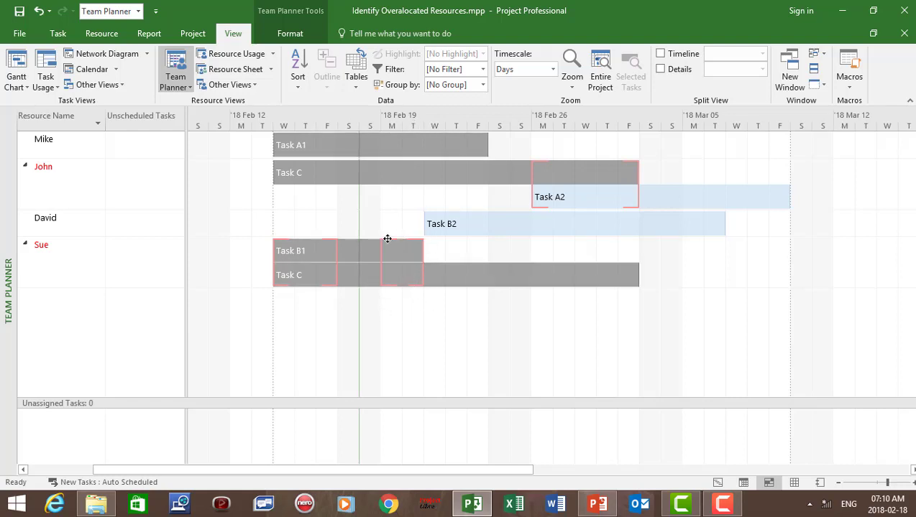
mouse_move(386, 239)
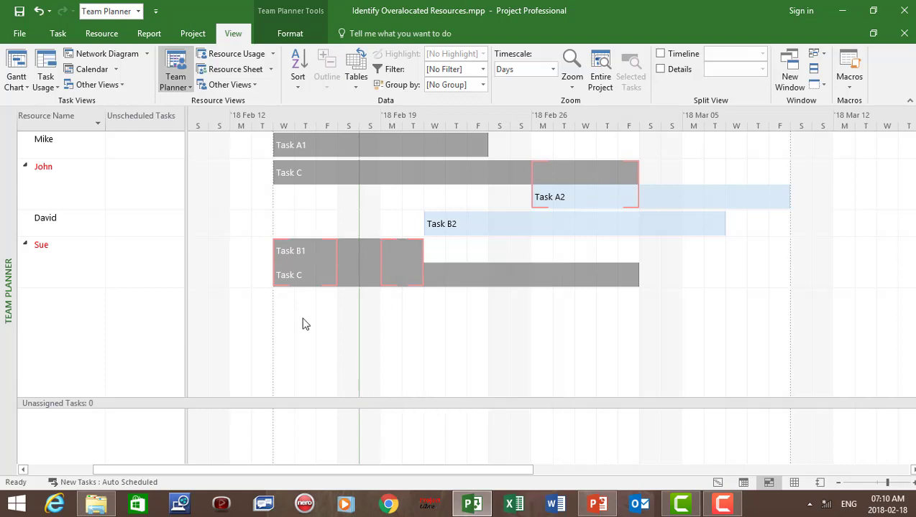
left_click(230, 60)
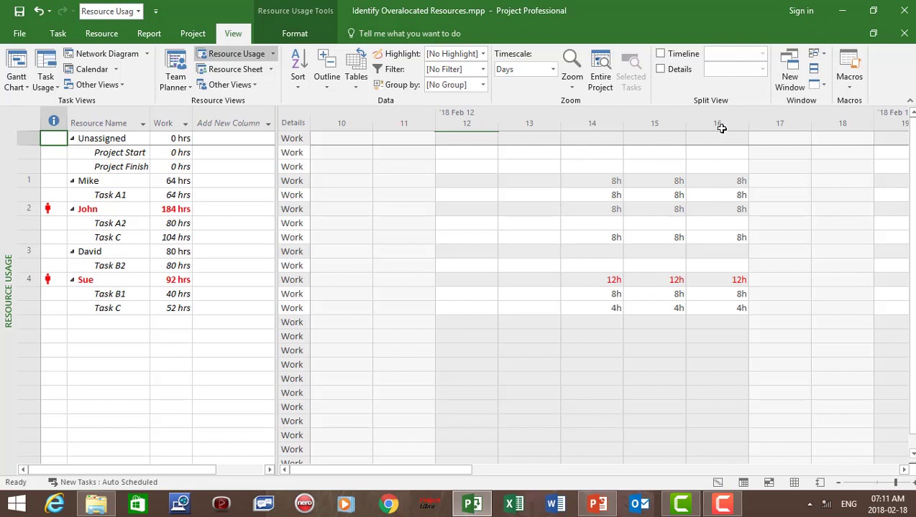
Scroll the Resource Usage timescale to inspect daily hours, then return to the Resource Sheet.
left_click(904, 469)
left_click(904, 470)
left_click(903, 469)
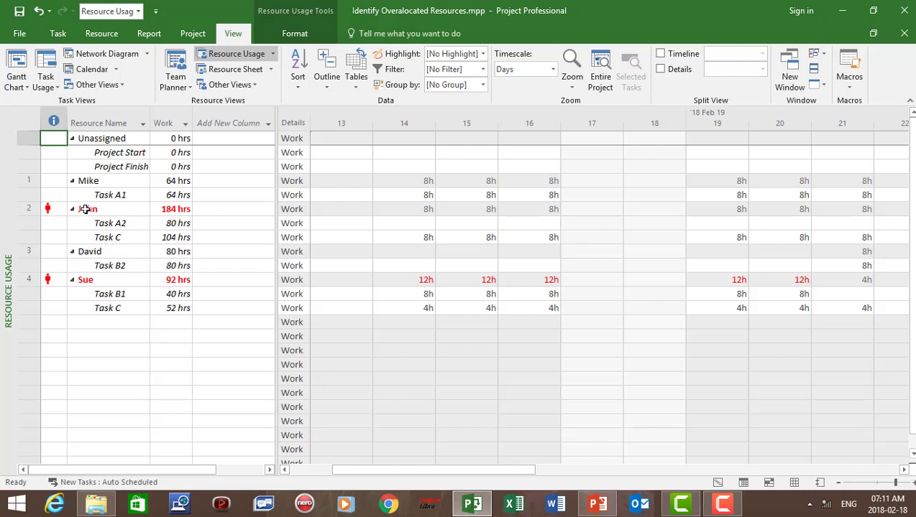
left_click(905, 471)
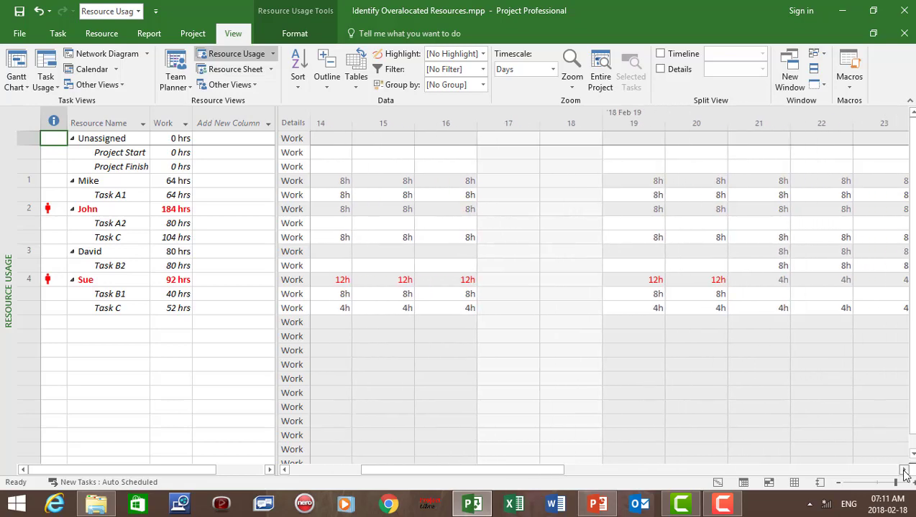
left_click(904, 471)
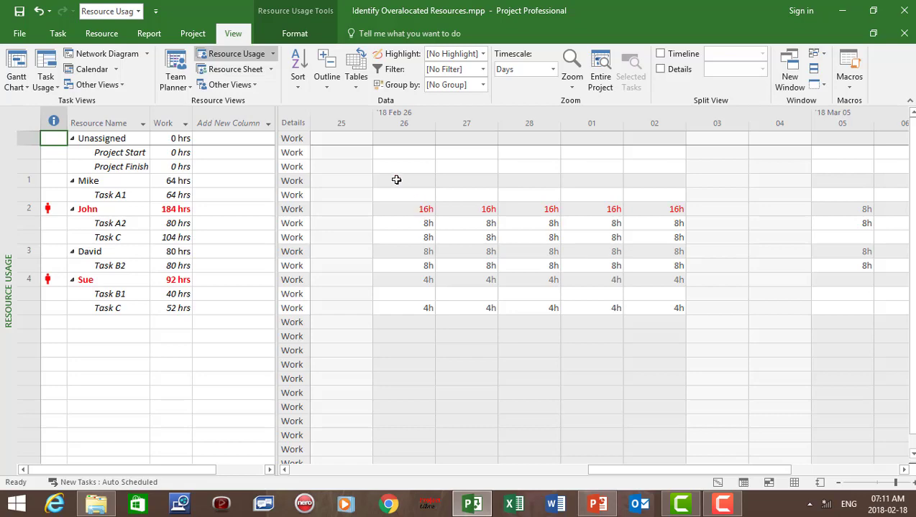
left_click(234, 70)
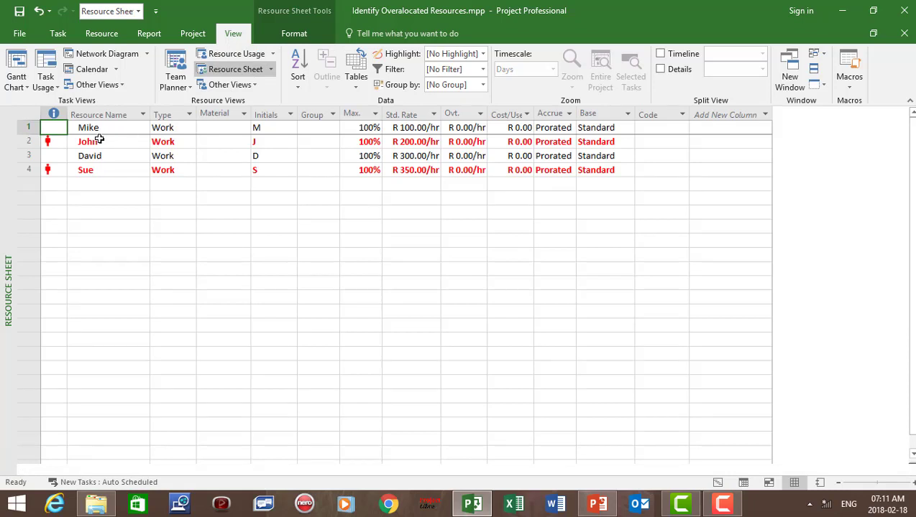
Chart Sue's workload by applying the Resource Graph view from More Views.
left_click(78, 169)
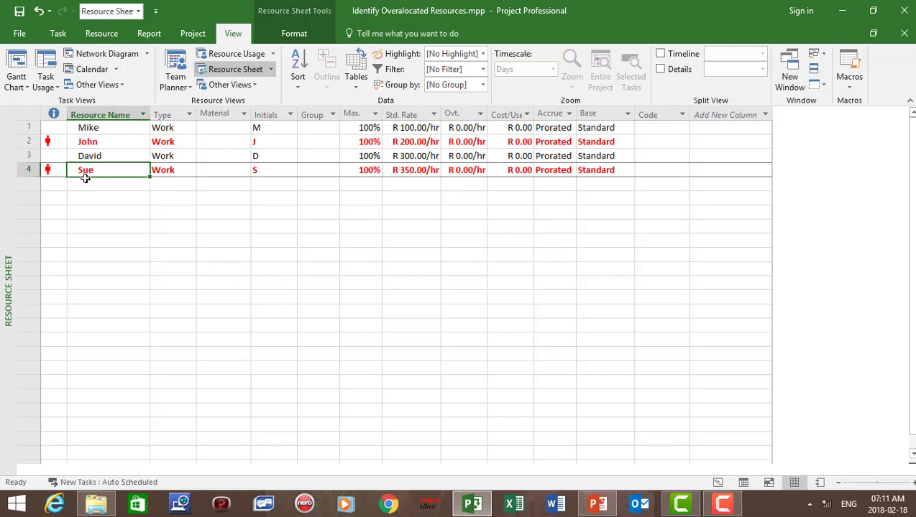
left_click(255, 84)
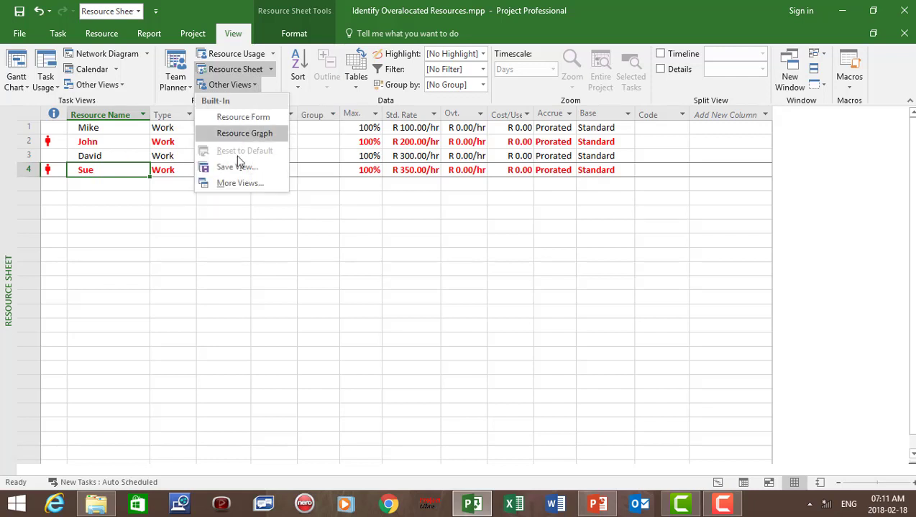
left_click(240, 184)
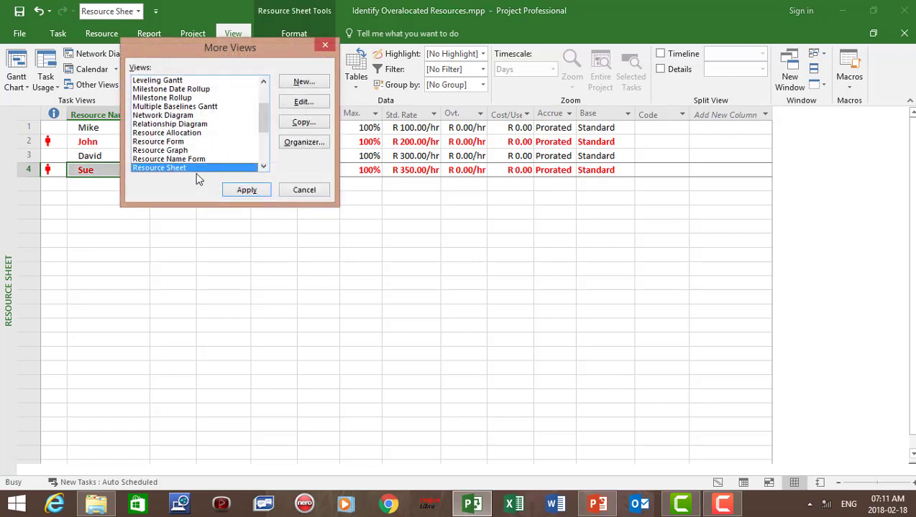
left_click(170, 151)
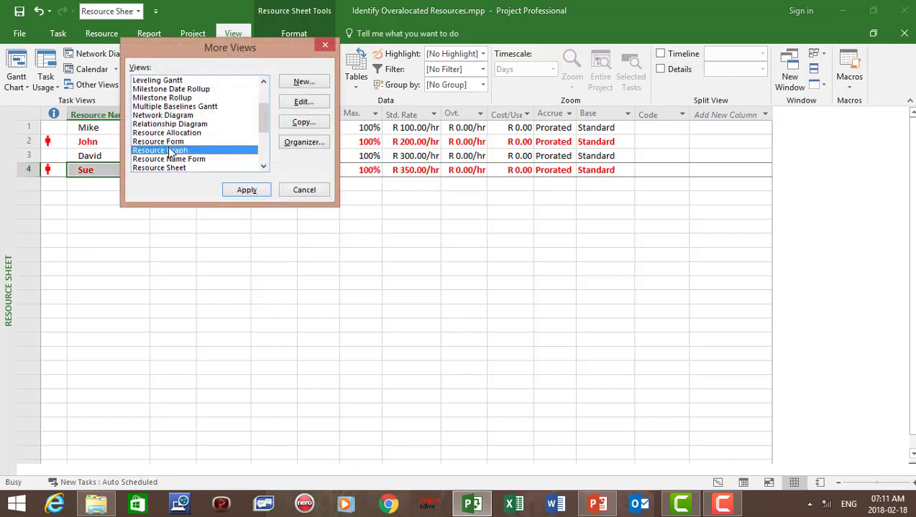
left_click(246, 190)
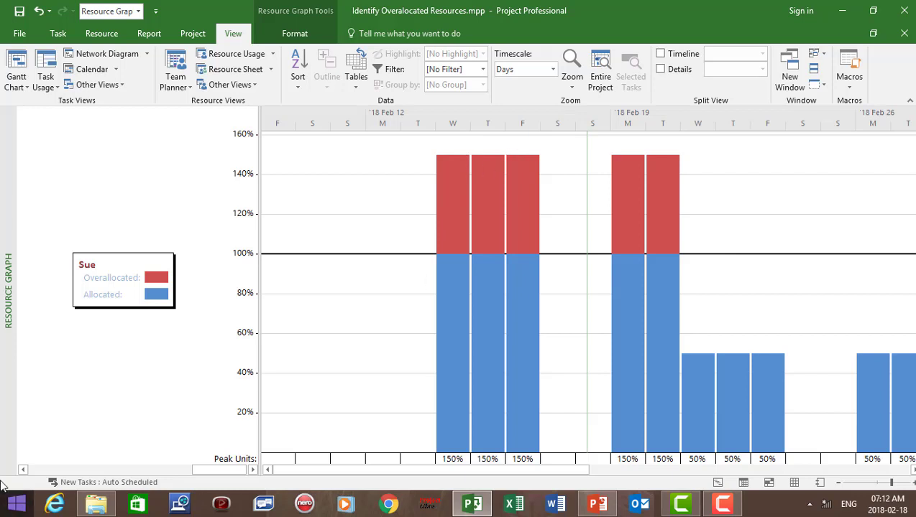
Step through David's, John's and Mike's resource graphs, comparing each against 100%.
left_click(23, 470)
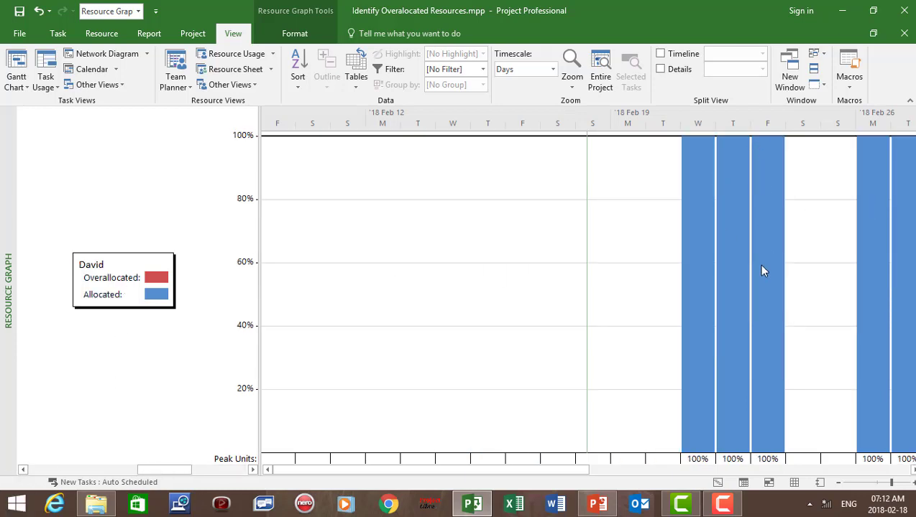
left_click(22, 470)
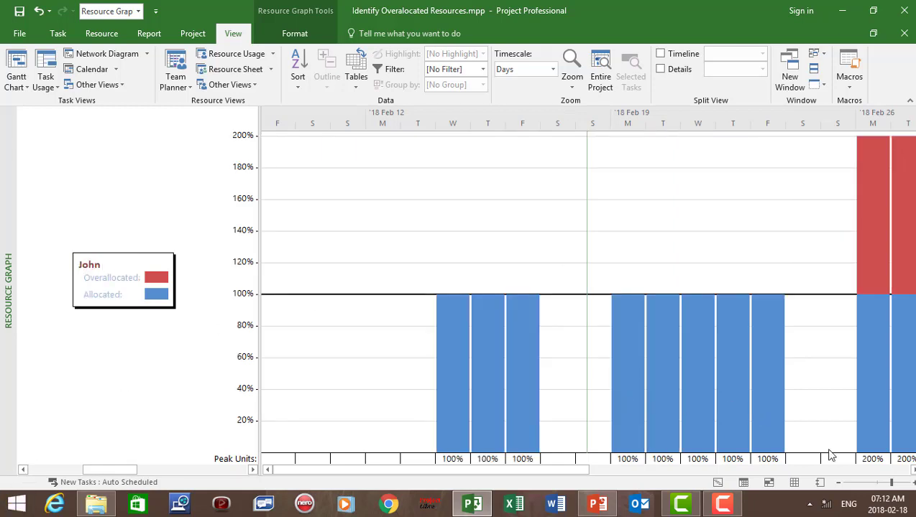
left_click(912, 470)
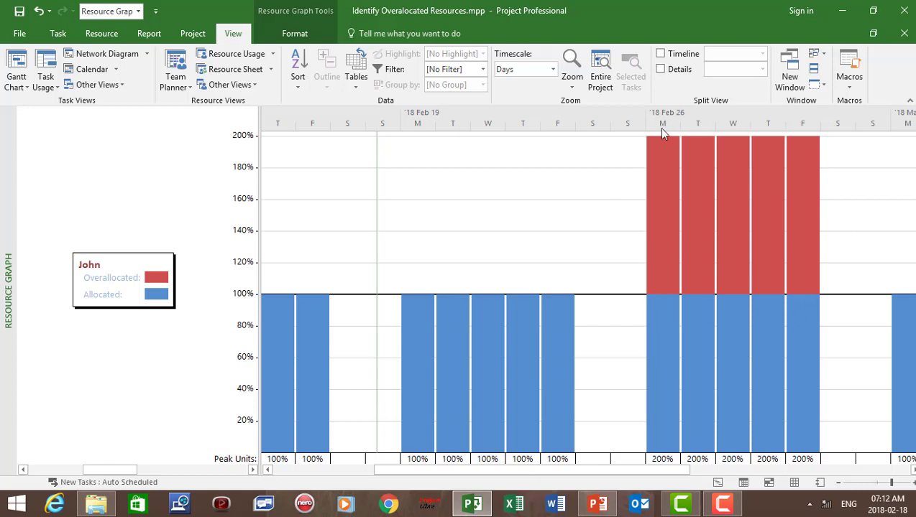
left_click(23, 470)
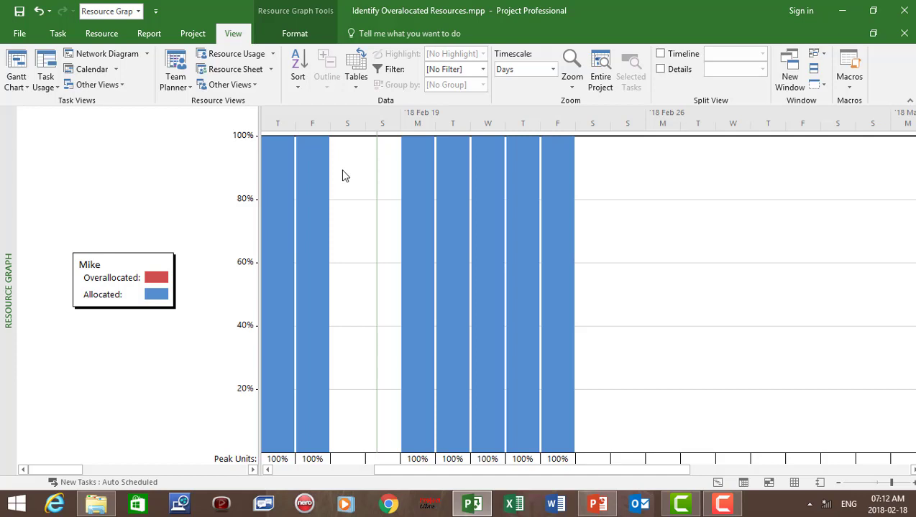
Open the Overallocated Resources report from the Report tab's Resources list.
left_click(152, 31)
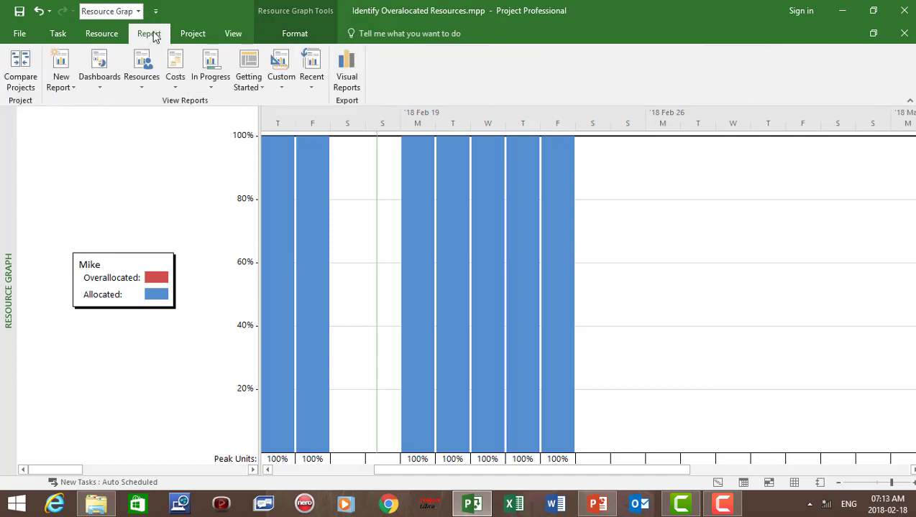
left_click(144, 81)
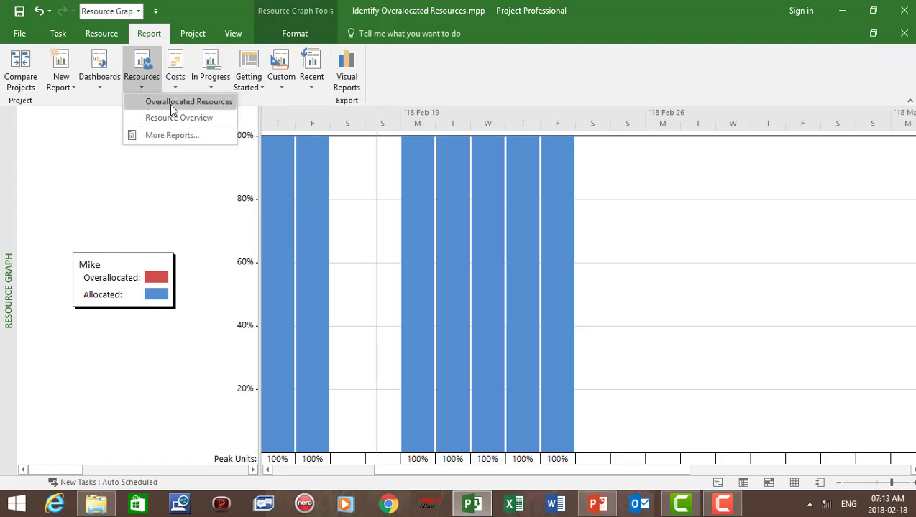
left_click(172, 106)
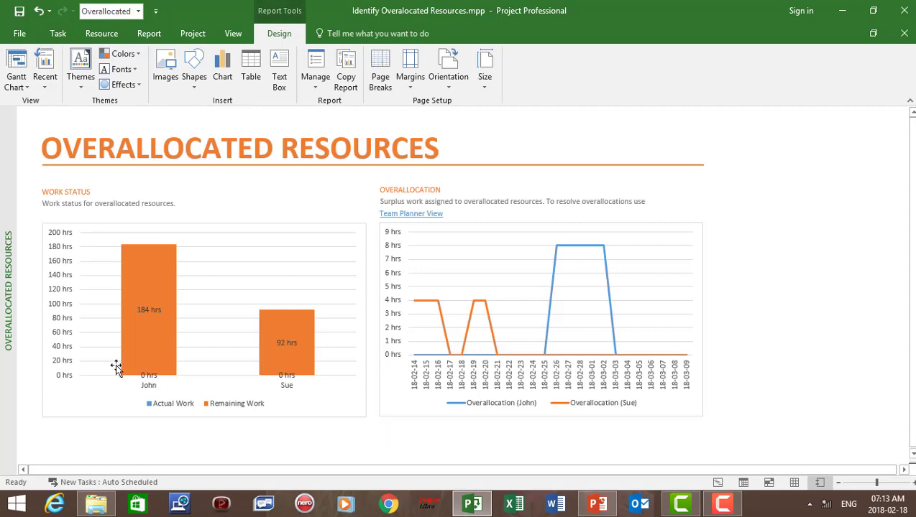